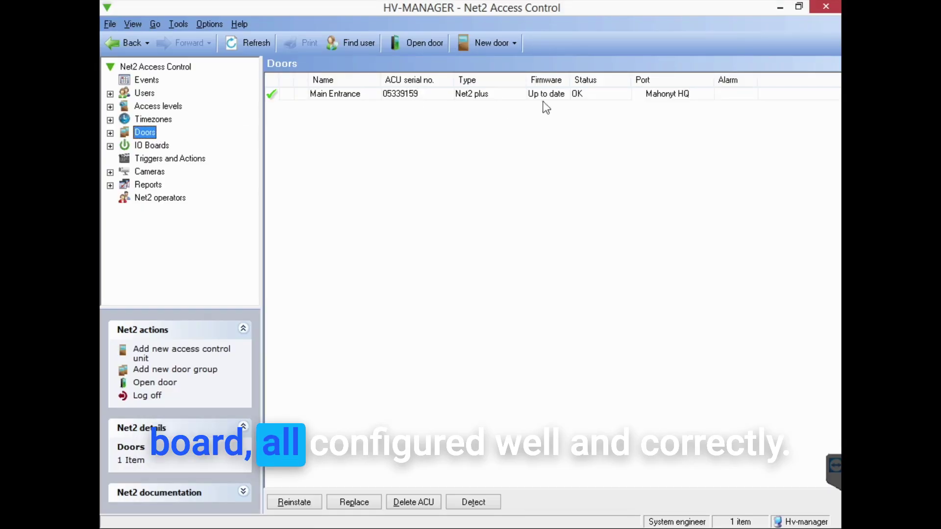
Step: Review the IO boards list and the configured triggers and actions rules
{"action": "left_click", "coordinate": [158, 146]}
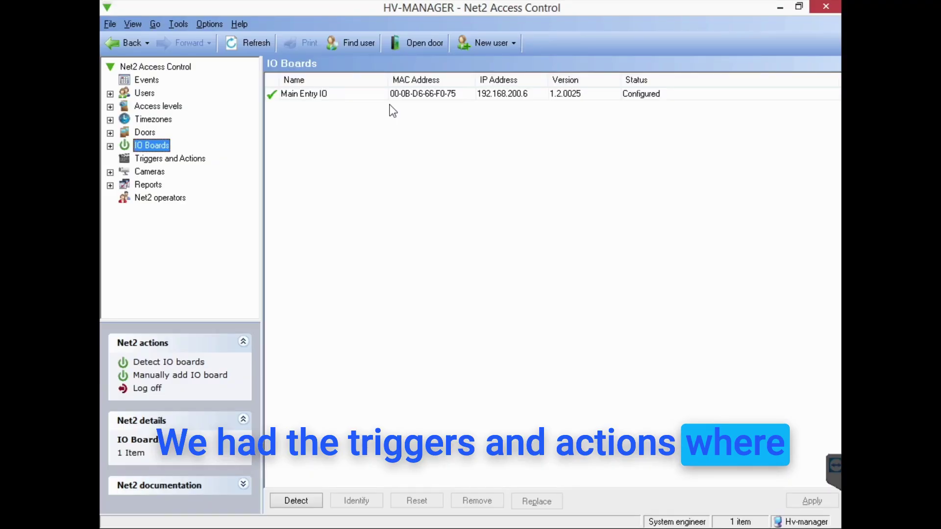
{"action": "left_click", "coordinate": [157, 159]}
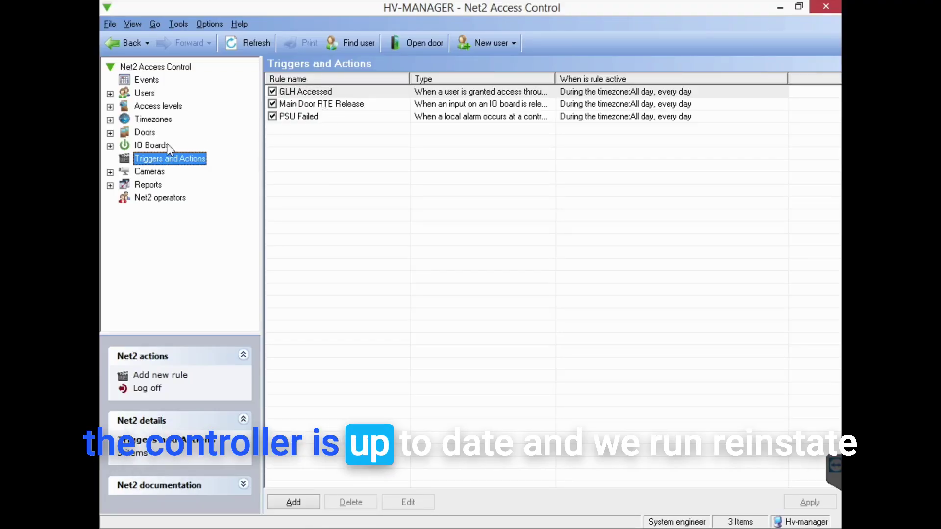
Step: Reinstate the database settings to the Main Entrance door's control unit
{"action": "left_click", "coordinate": [144, 132]}
{"action": "left_click", "coordinate": [343, 99]}
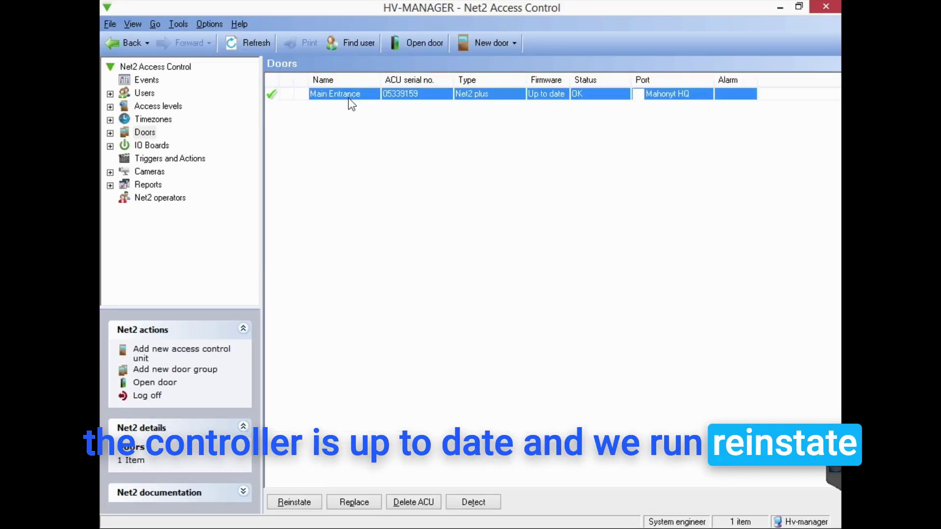
{"action": "left_click", "coordinate": [312, 504]}
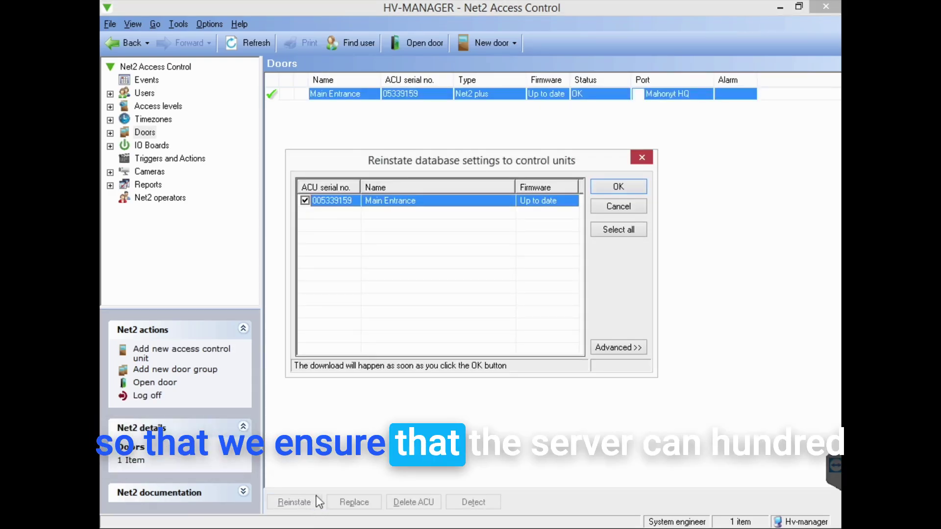
{"action": "left_click", "coordinate": [632, 189]}
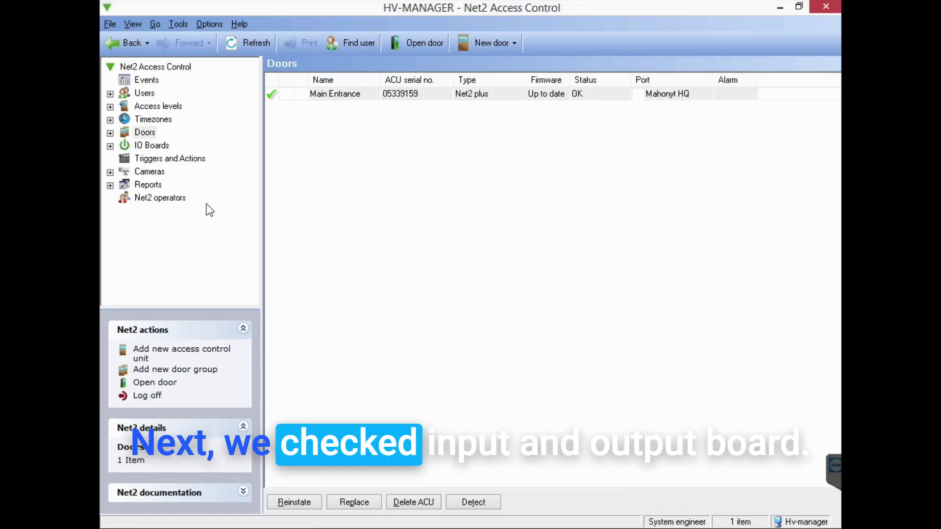
Step: Check the triggers and actions rules, and select the Main Entry IO board for inspection
{"action": "left_click", "coordinate": [192, 161]}
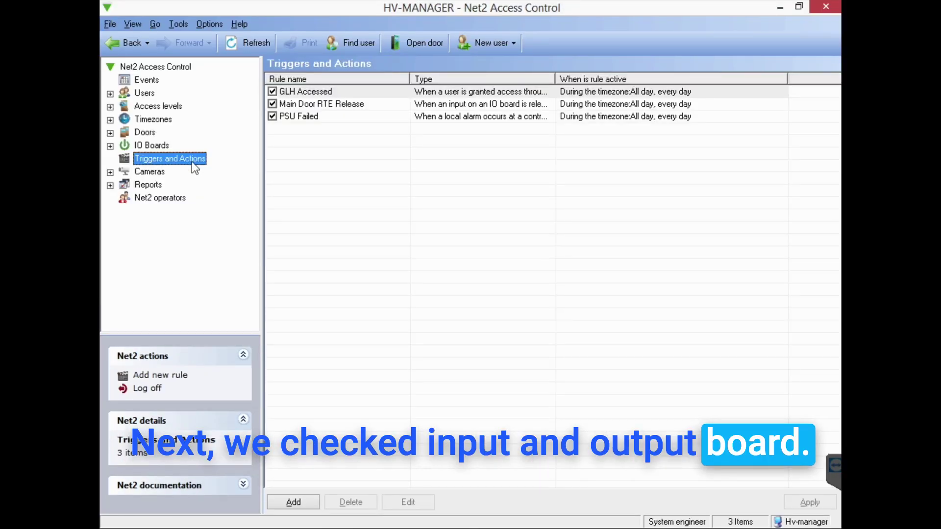
{"action": "left_click", "coordinate": [164, 147]}
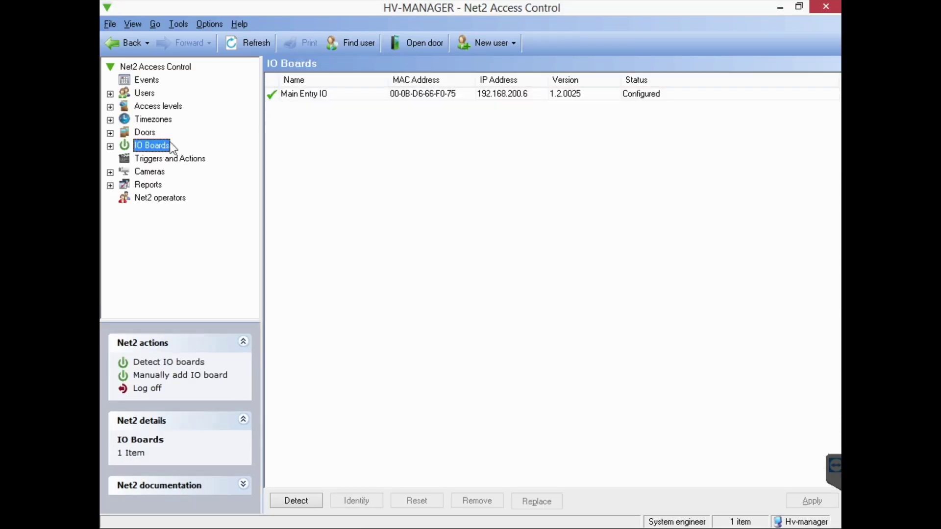
{"action": "left_click", "coordinate": [351, 95]}
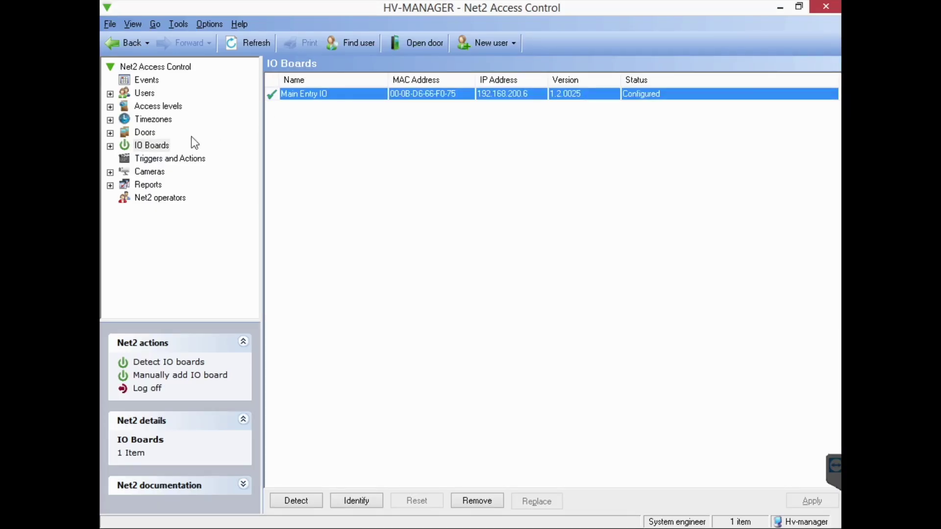
Step: Return to the doors list and run the database reinstate once more for Main Entrance
{"action": "left_click", "coordinate": [143, 131]}
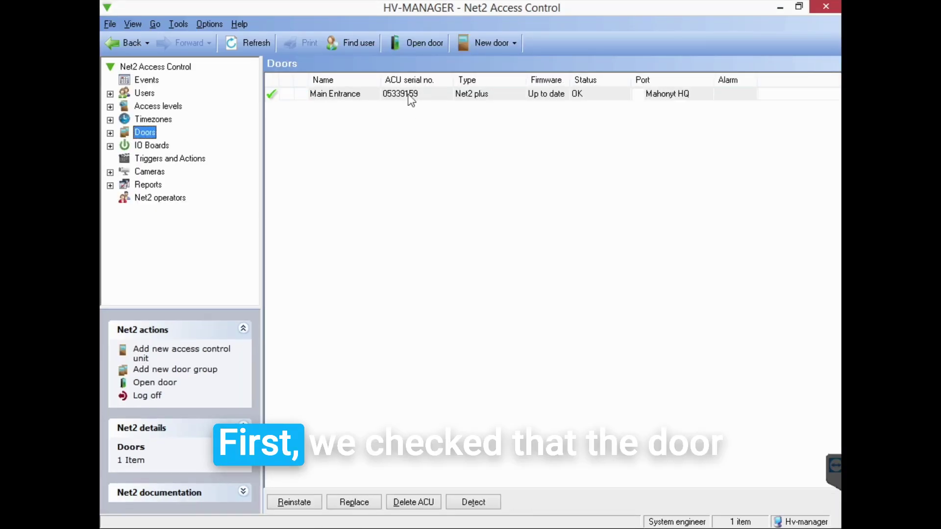
{"action": "left_click", "coordinate": [409, 96]}
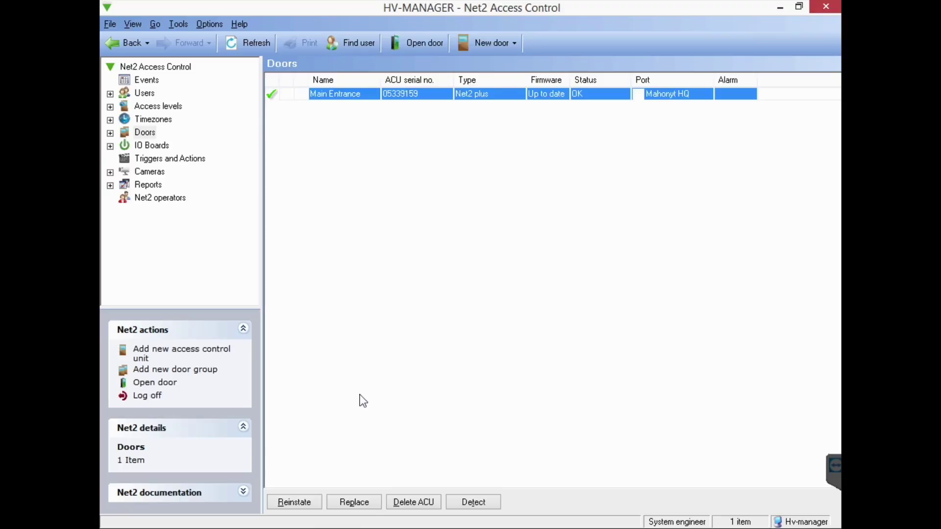
{"action": "left_click", "coordinate": [310, 495]}
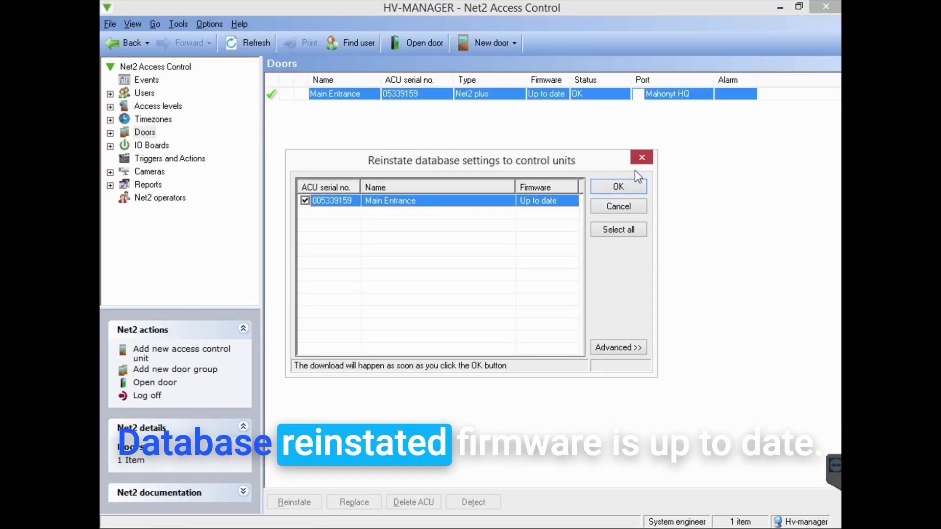
{"action": "left_click", "coordinate": [626, 187]}
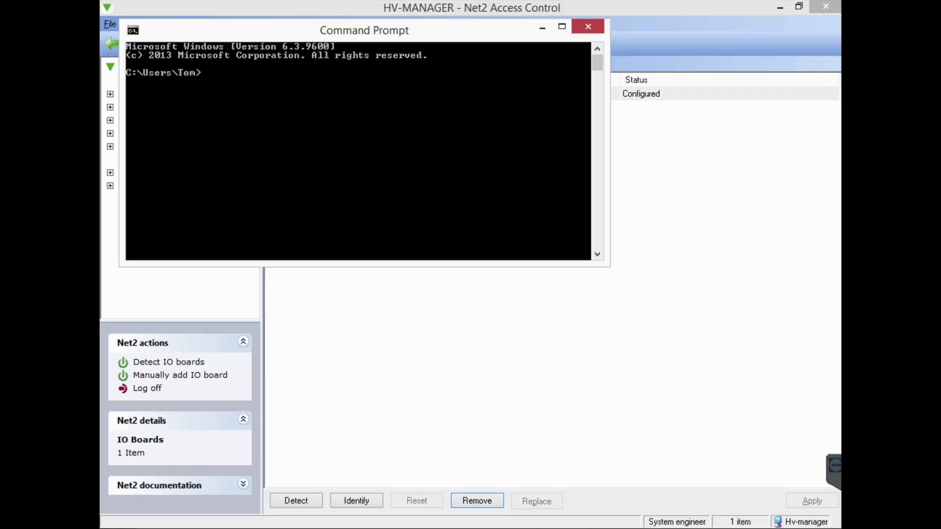
Step: Ping the Main Entry IO board at 192.168.200.6 from the Command Prompt, and close the prompt window
{"action": "left_click_drag", "start_coordinate": [426, 32], "coordinate": [583, 197]}
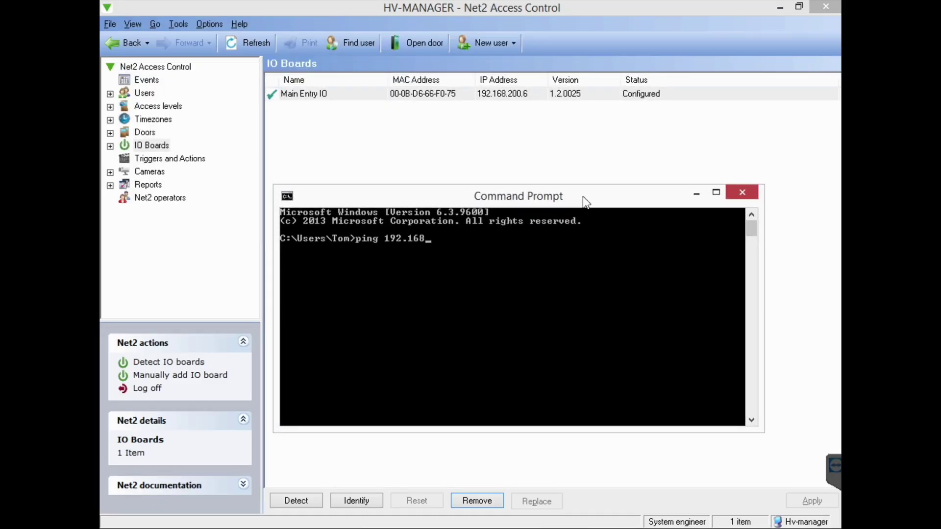
{"action": "type", "text": "200"}
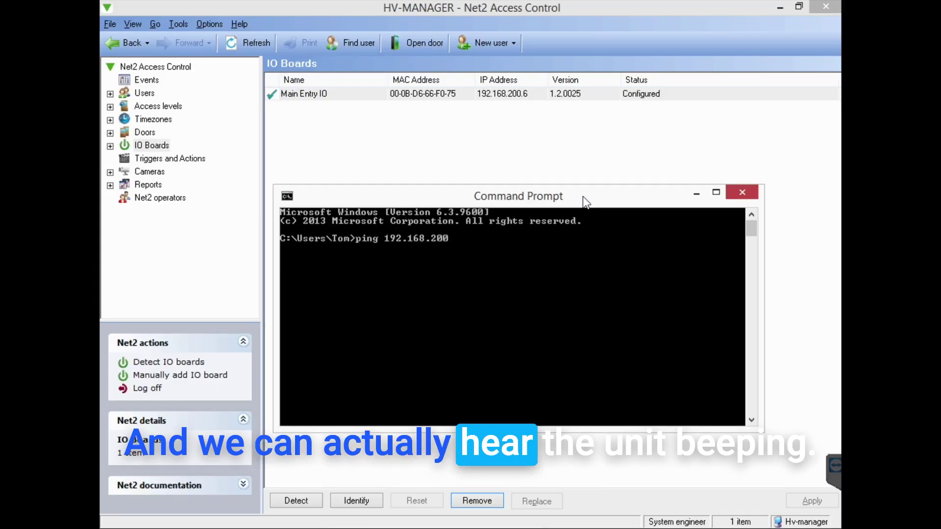
{"action": "type", "text": ".6"}
{"action": "key", "text": "Return"}
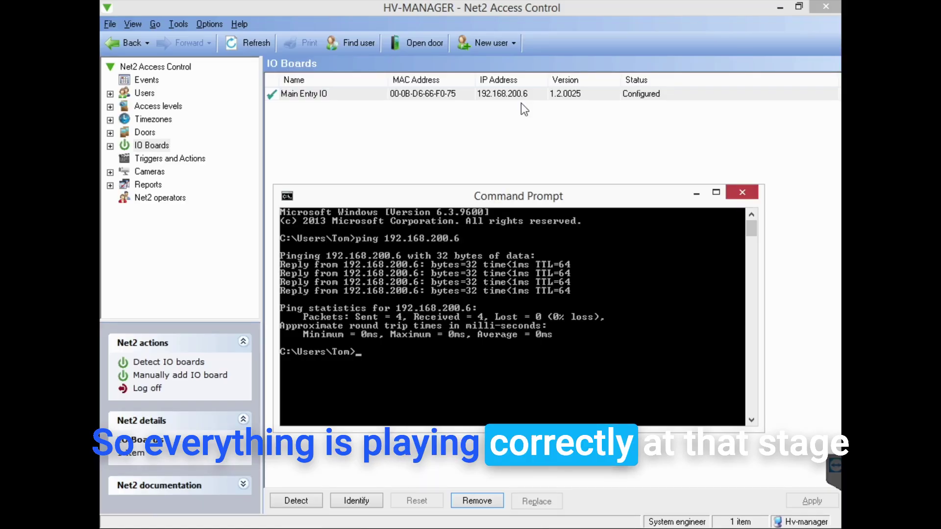
{"action": "left_click", "coordinate": [743, 192]}
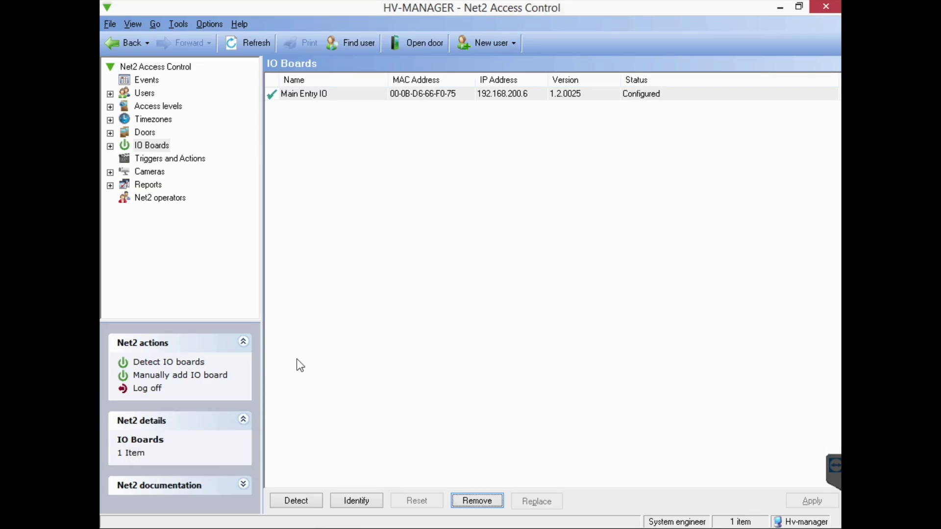
Step: Switch to the Net2 Configuration Utility and log on as System engineer with the account password
{"action": "key", "text": "super"}
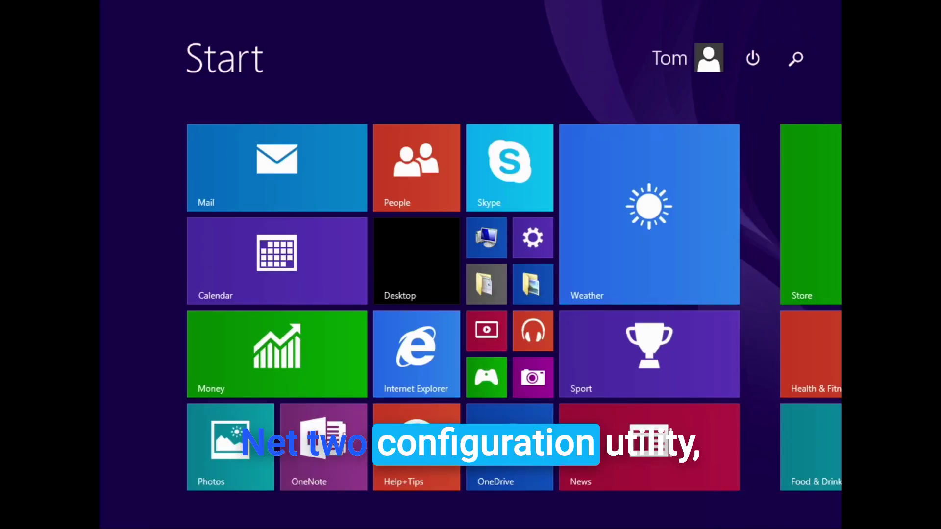
{"action": "type", "text": "net2 Access Control"}
{"action": "key", "text": "Down"}
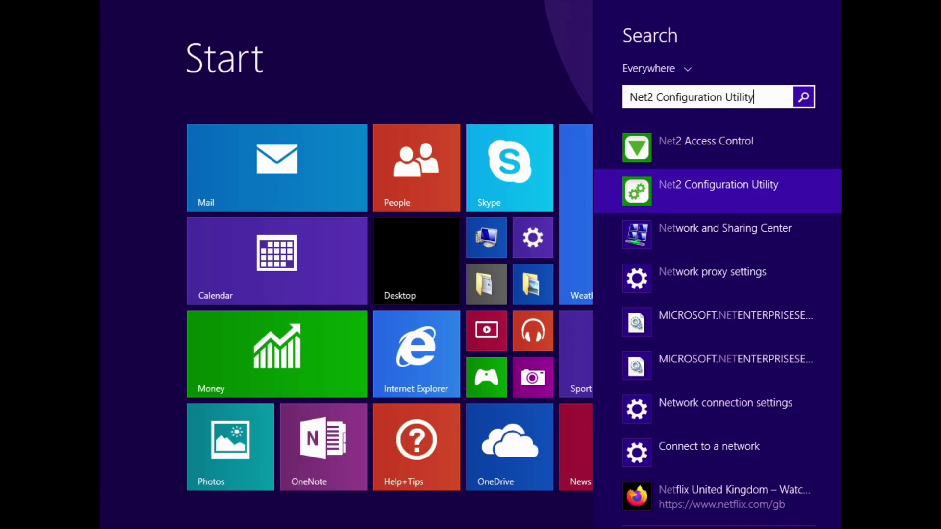
{"action": "key", "text": "Return"}
{"action": "key", "text": "Left"}
{"action": "key", "text": "Return"}
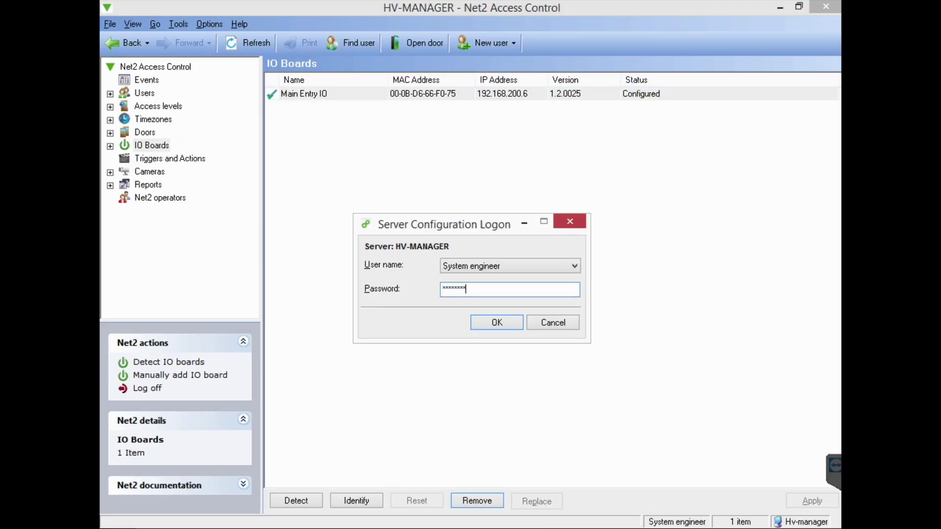
{"action": "type", "text": "*****"}
{"action": "key", "text": "Return"}
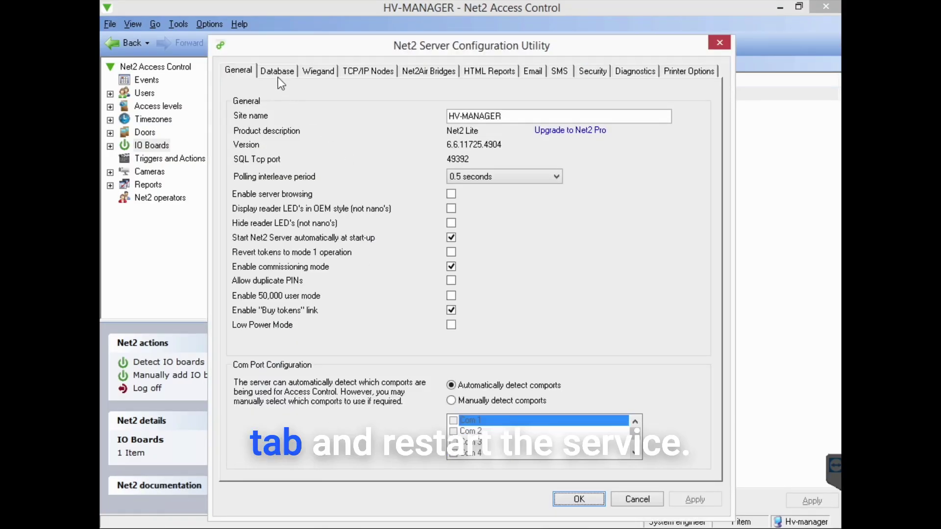
Step: Restart the Net2 database services, check the server's notification-area status, and close the configuration utility
{"action": "left_click", "coordinate": [278, 72]}
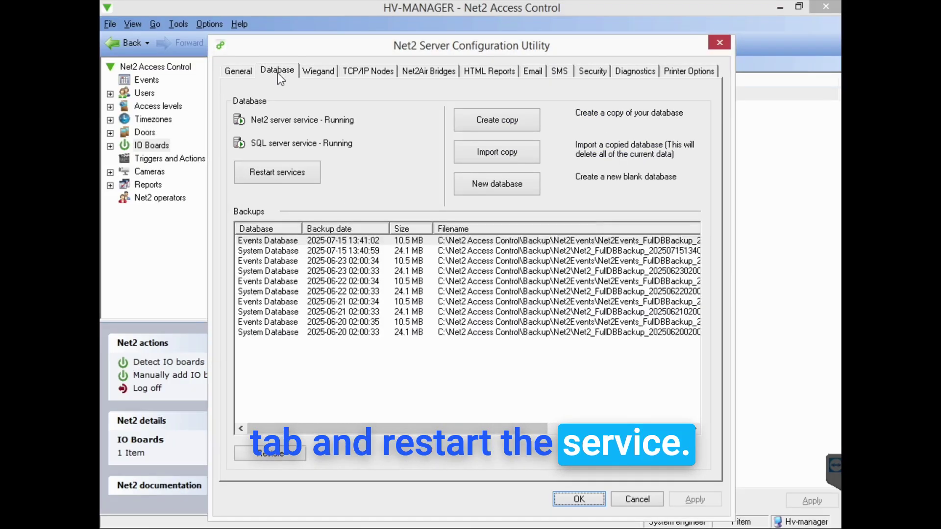
{"action": "left_click", "coordinate": [292, 175]}
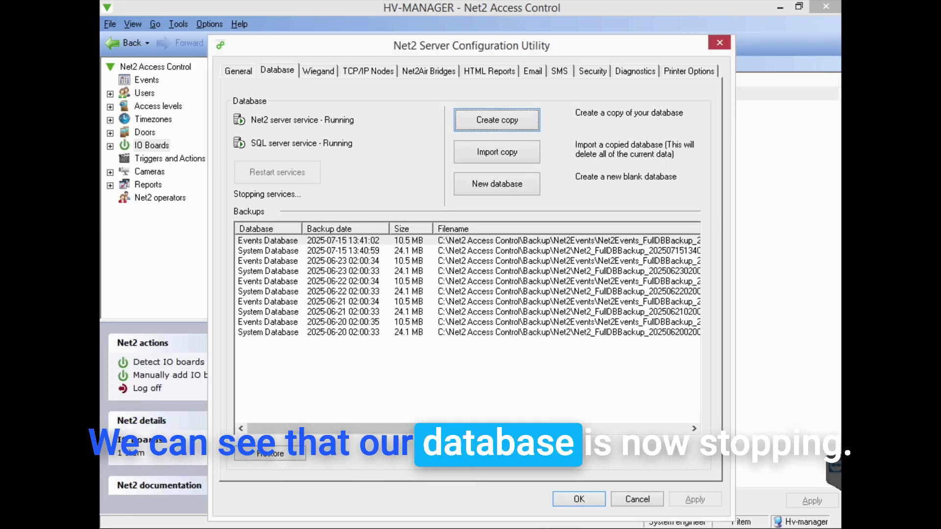
{"action": "left_click", "coordinate": [717, 521]}
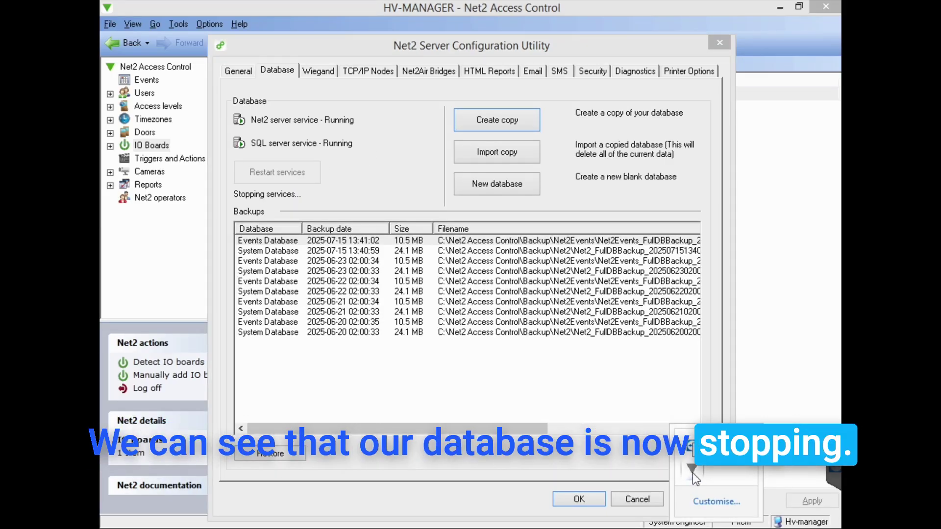
{"action": "mouse_move", "coordinate": [695, 478]}
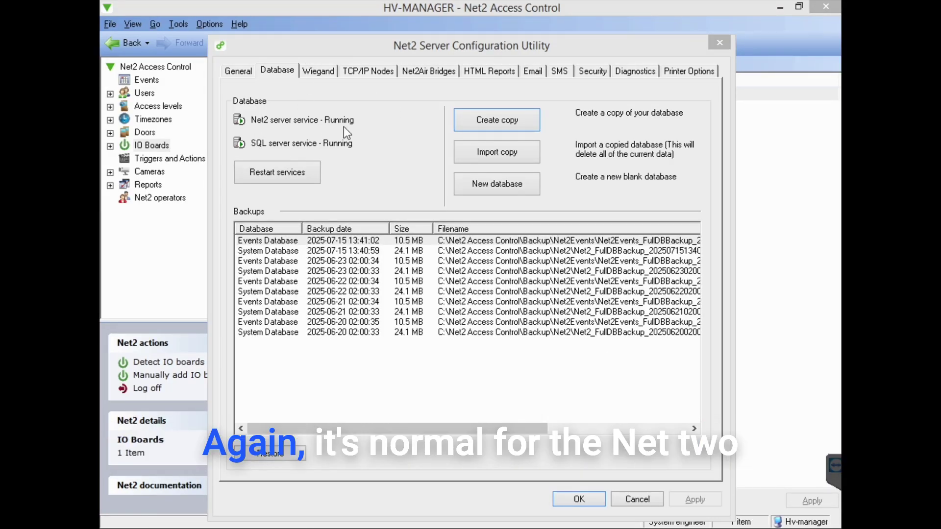
{"action": "left_click", "coordinate": [720, 42]}
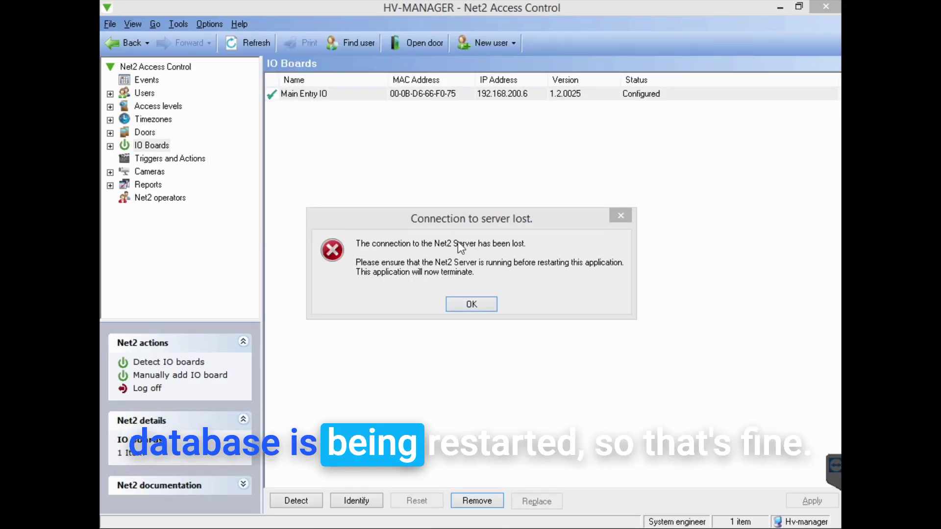
Step: Dismiss the lost-connection notice and log back on to Net2 Access Control with the account password
{"action": "left_click", "coordinate": [471, 305]}
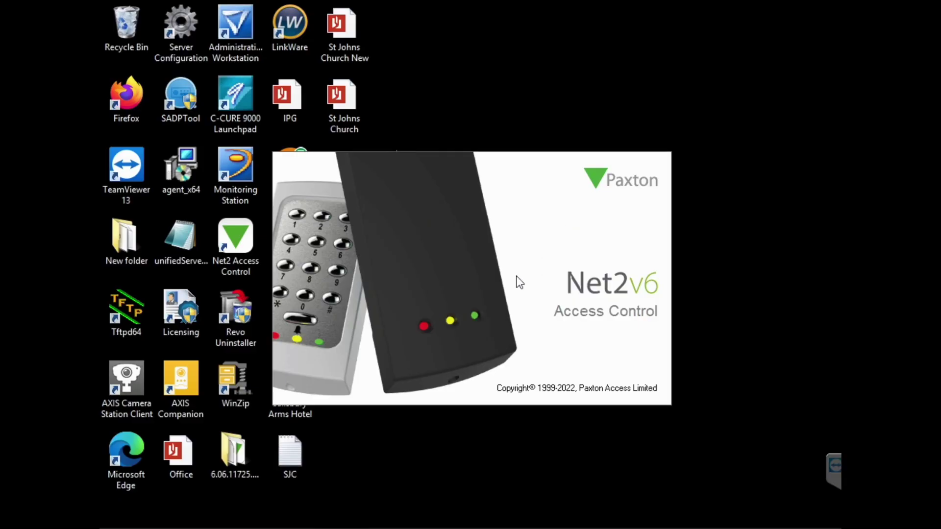
{"action": "type", "text": "*************"}
{"action": "key", "text": "Return"}
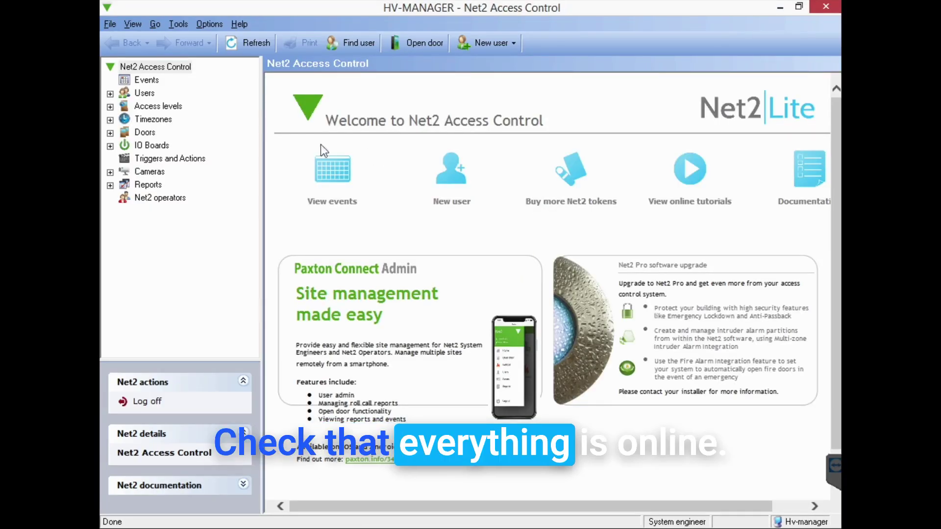
Step: Check the status of the Main Entrance door and the Main Entry IO board, and open the events list
{"action": "left_click", "coordinate": [145, 132]}
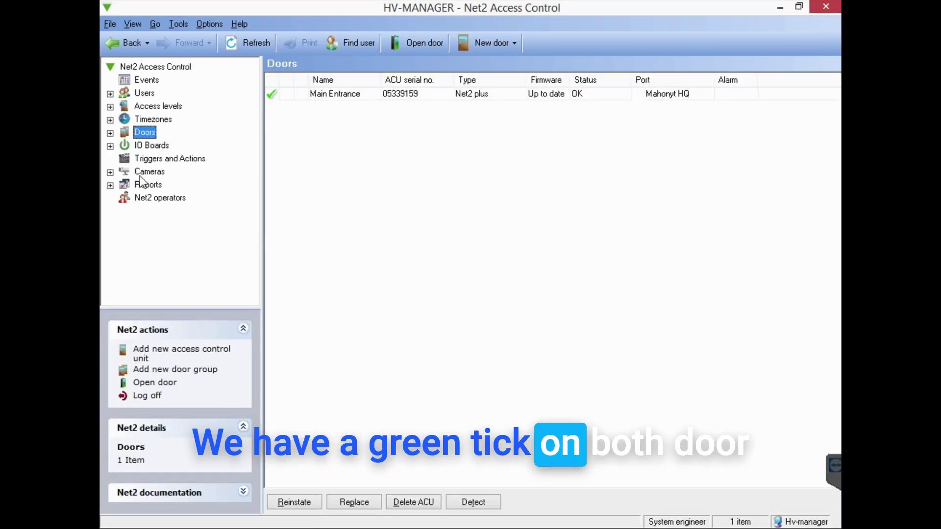
{"action": "left_click", "coordinate": [159, 145]}
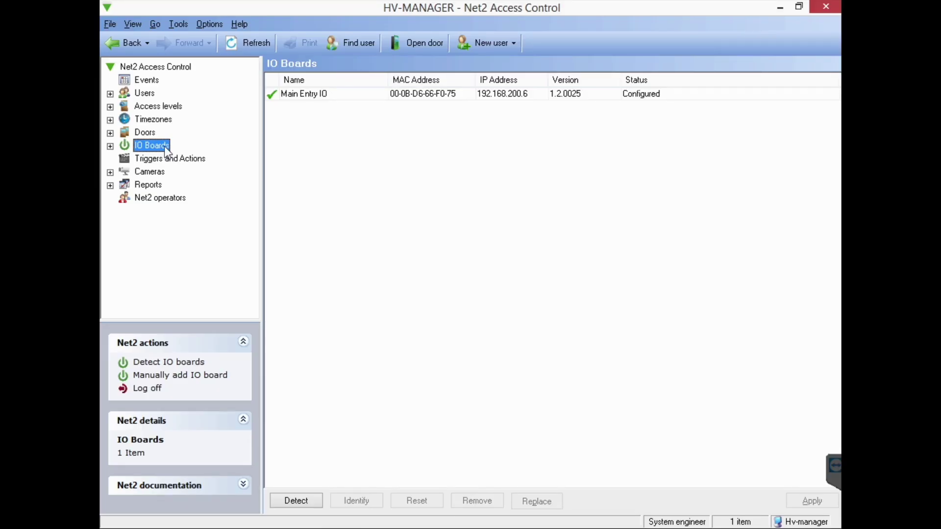
{"action": "left_click", "coordinate": [145, 65]}
{"action": "left_click", "coordinate": [146, 79]}
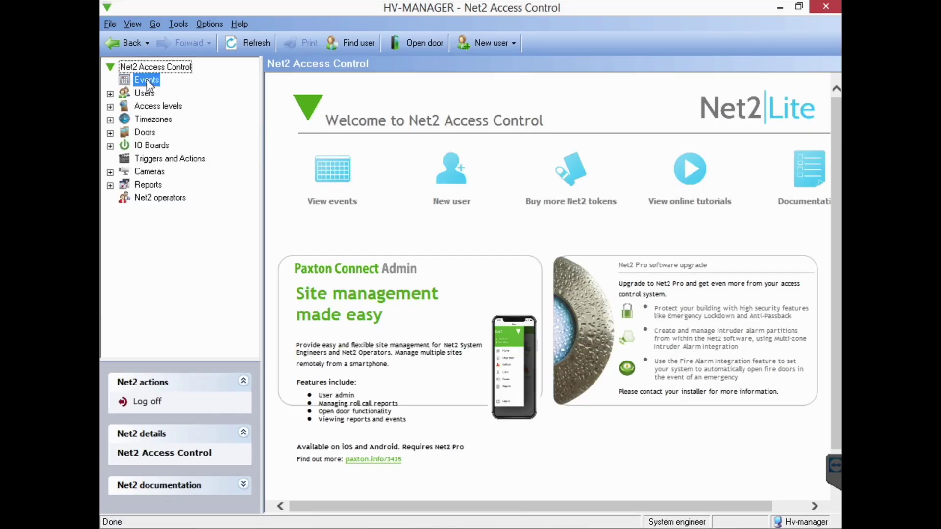